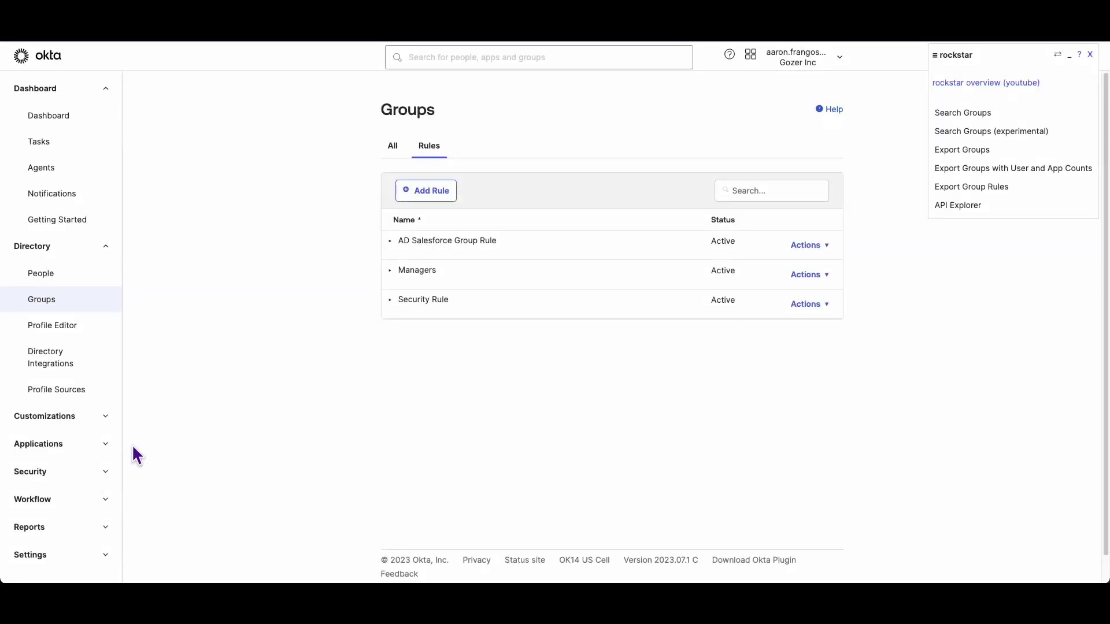
Expand the AD Salesforce Group Rule to show its If/Then/Except details
click(392, 243)
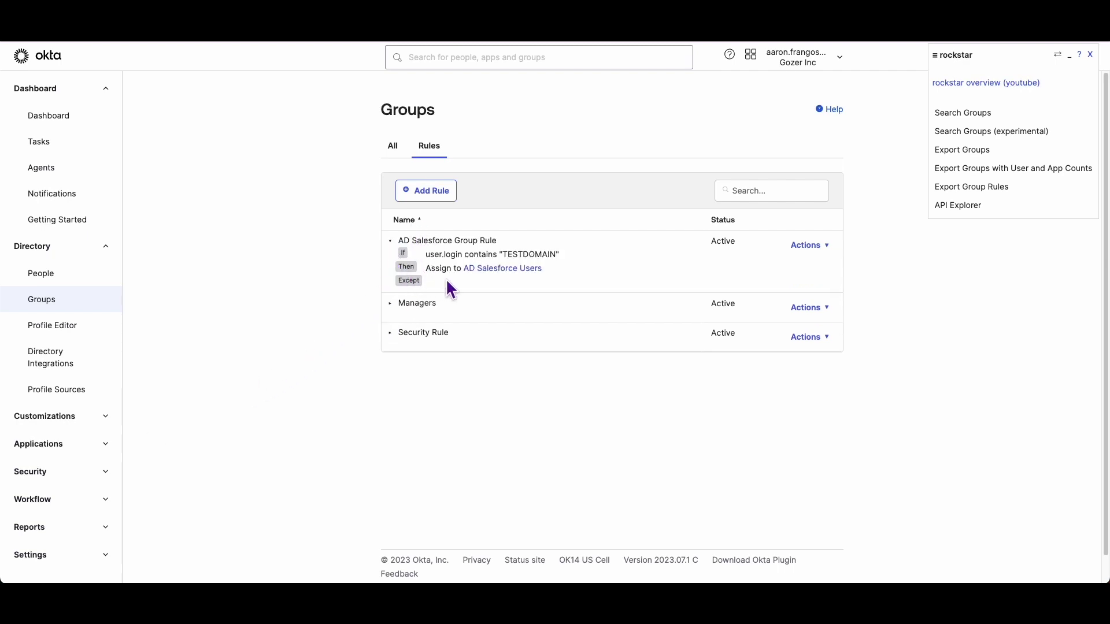
View the AD Salesforce Group Rule's details in the View Rule dialog, then close it
click(804, 245)
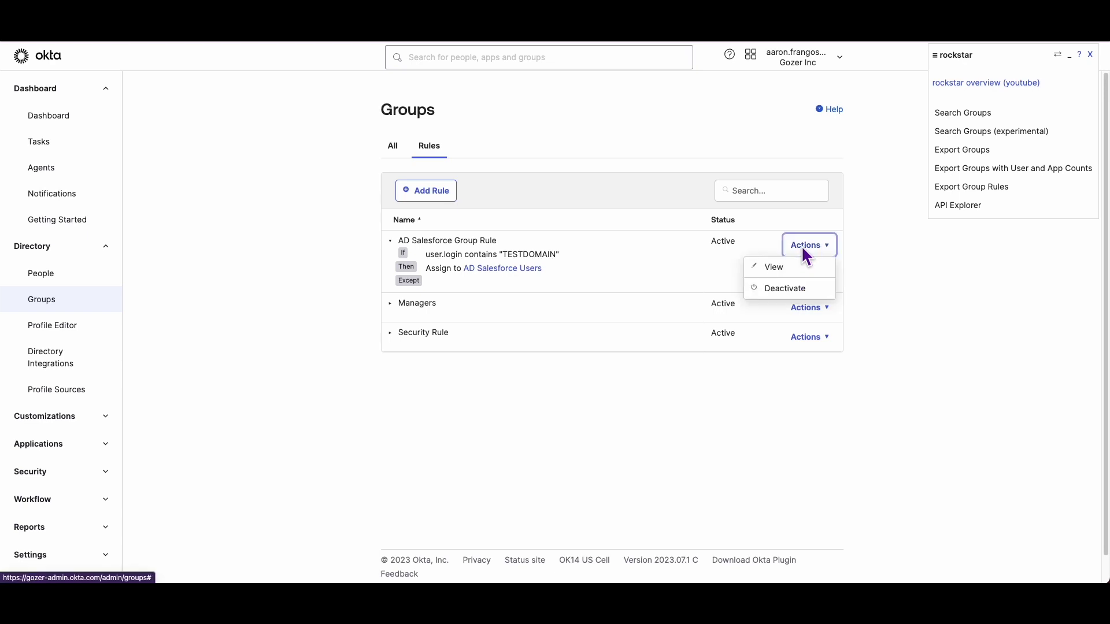
click(821, 270)
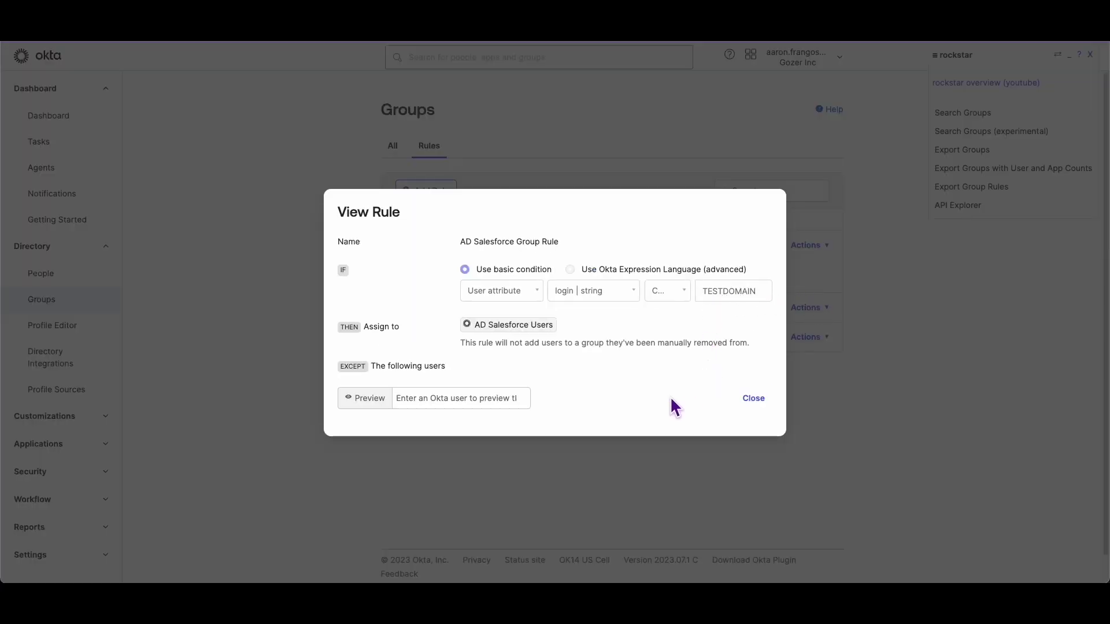
click(765, 400)
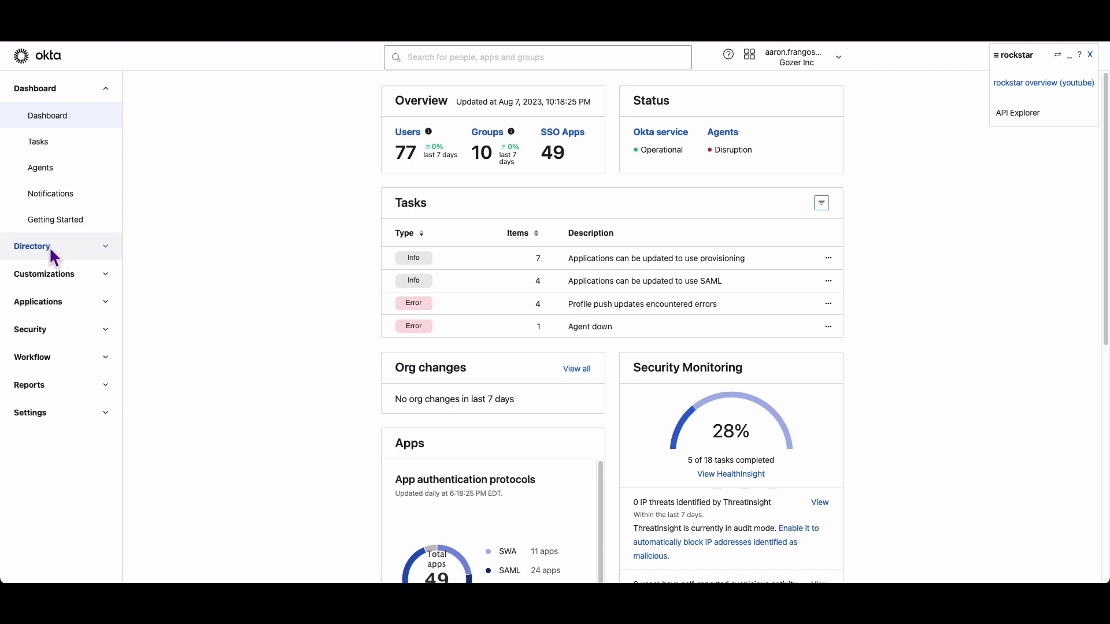
Go to the Rules tab under Directory > Groups, with the AD Salesforce rule's actions showing
click(50, 246)
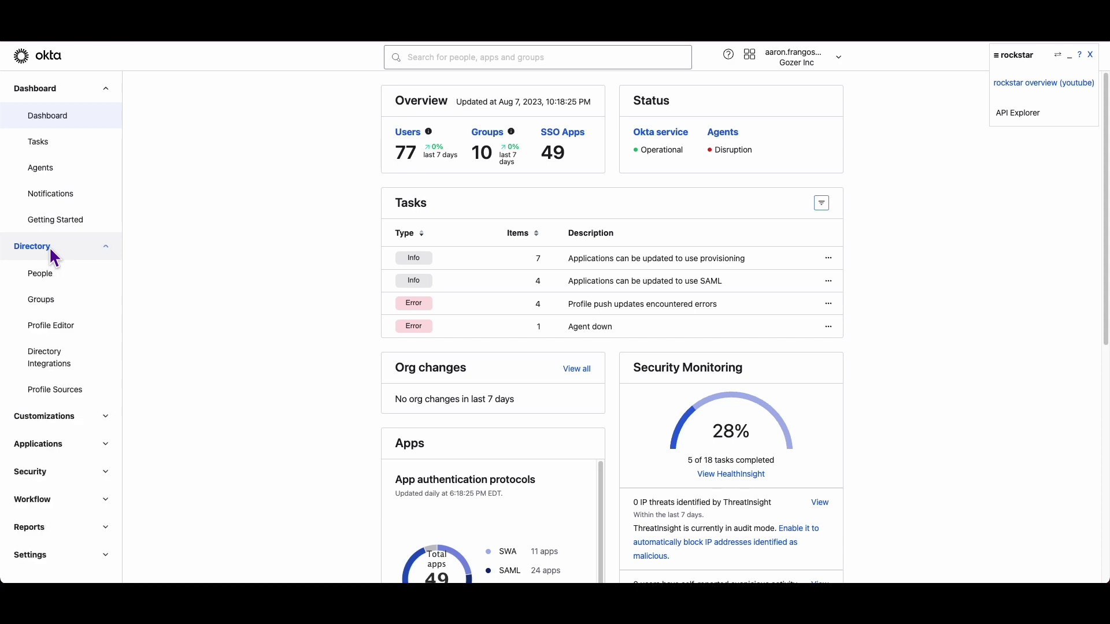
click(41, 300)
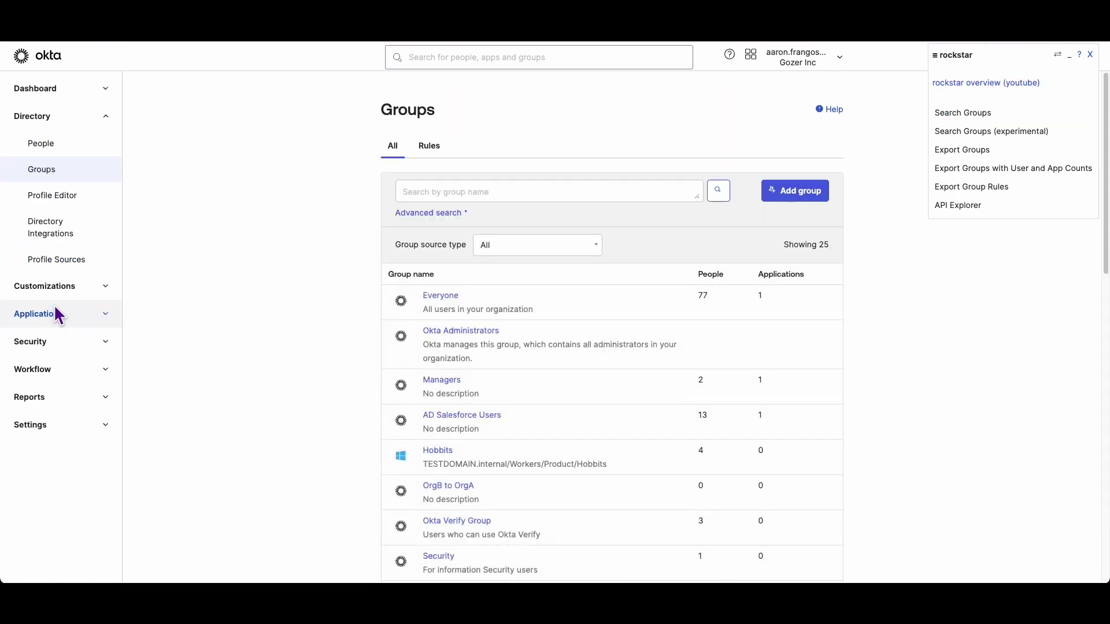
click(428, 145)
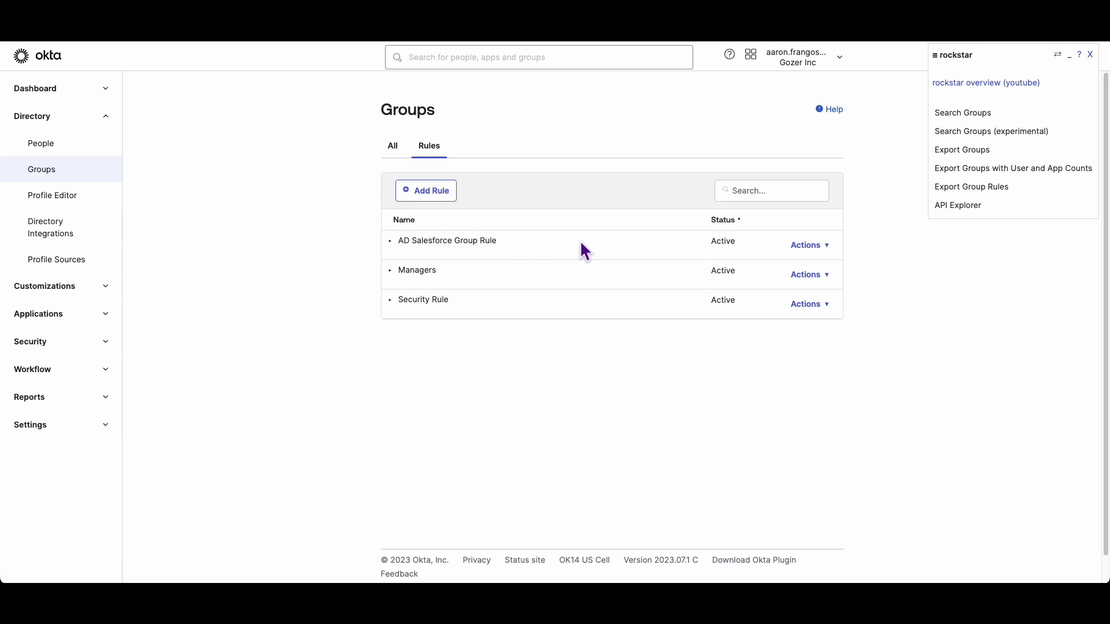
click(807, 247)
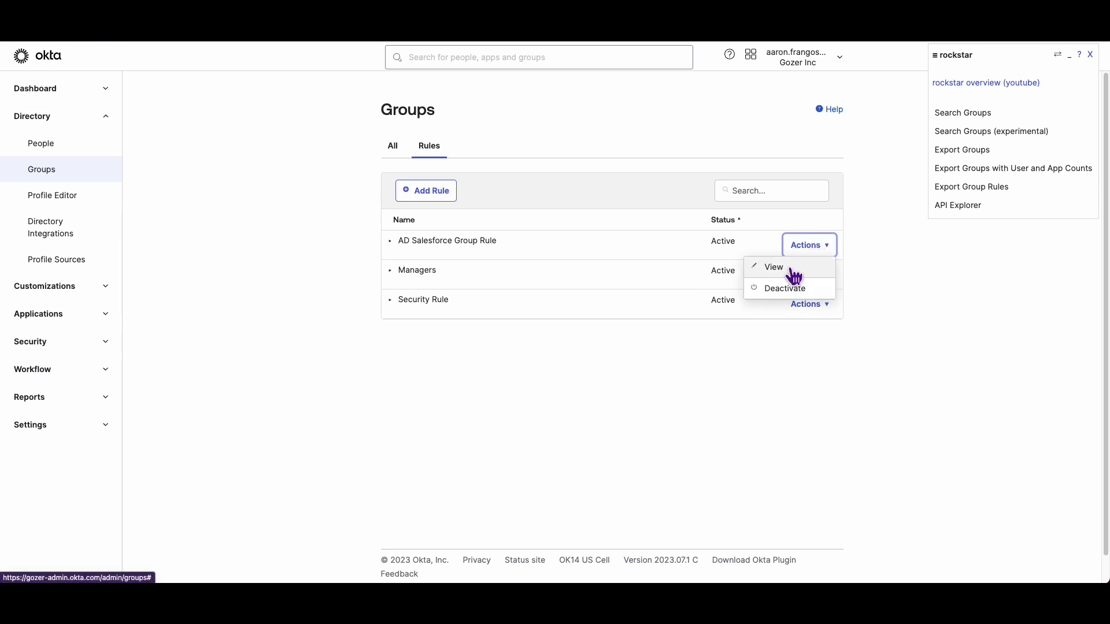
Deactivate the AD Salesforce Group Rule so it shows Inactive
click(782, 288)
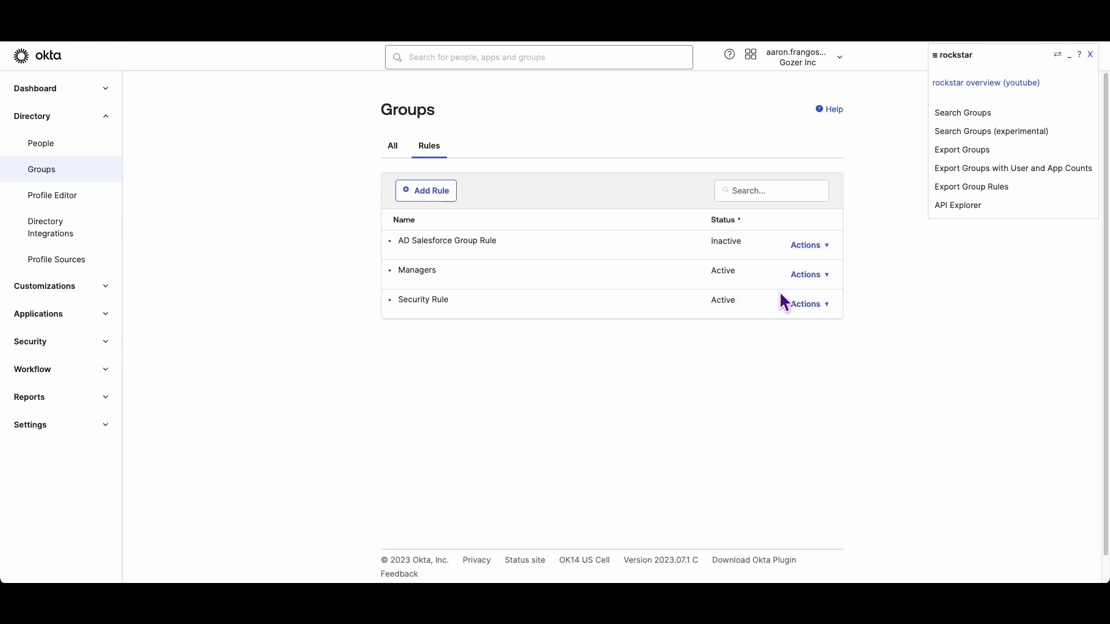
click(818, 241)
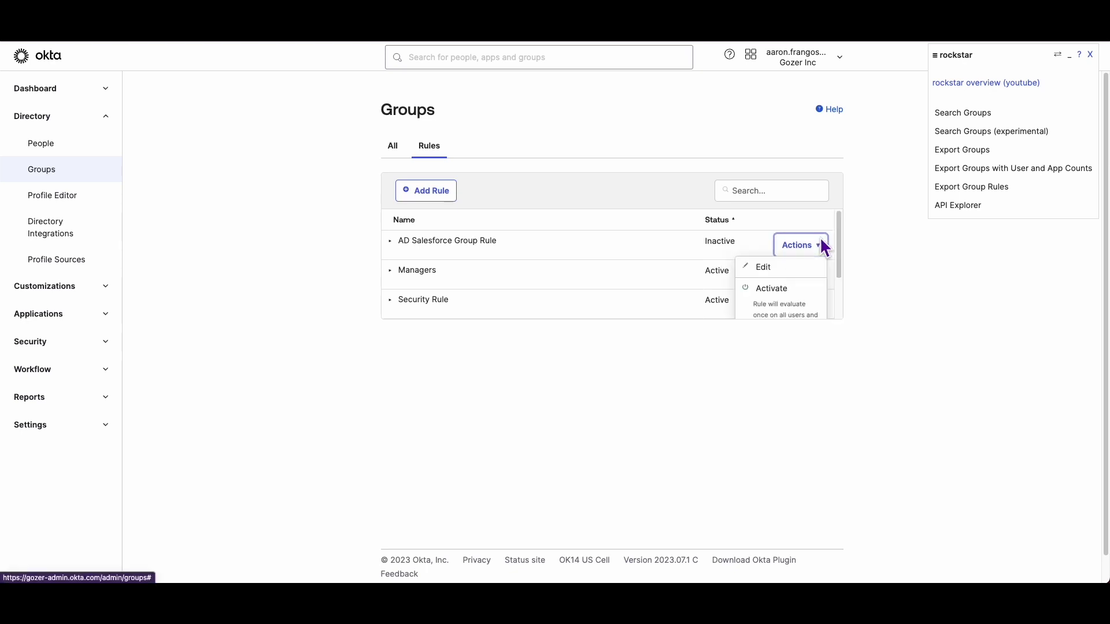
Review the AD Salesforce Group Rule's fields, including excluded users, and save it unchanged
click(763, 268)
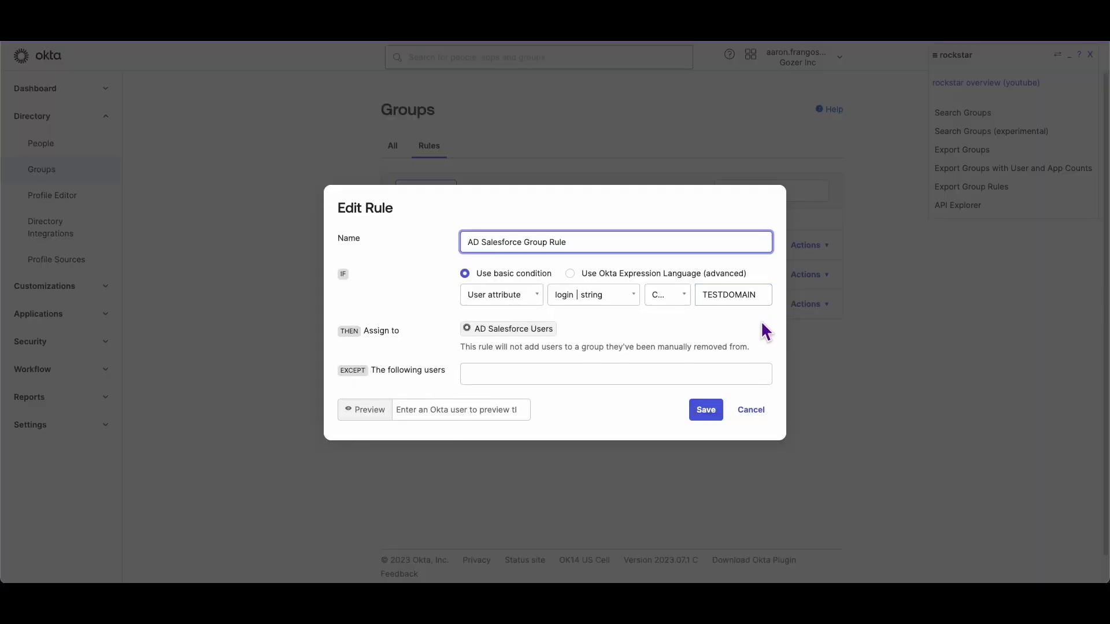
click(575, 371)
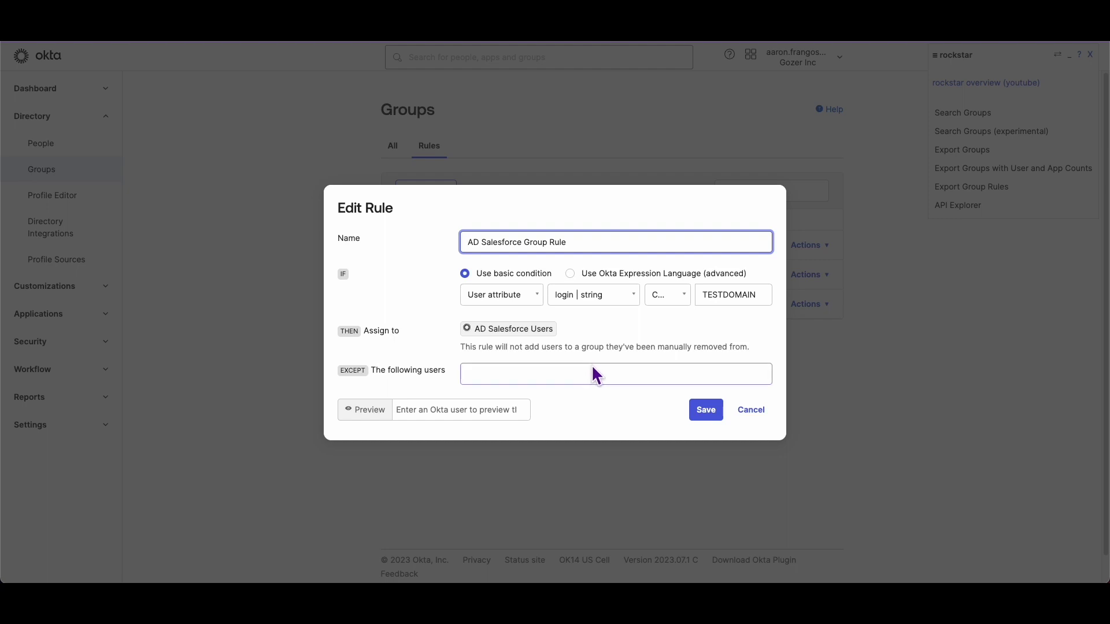
click(706, 413)
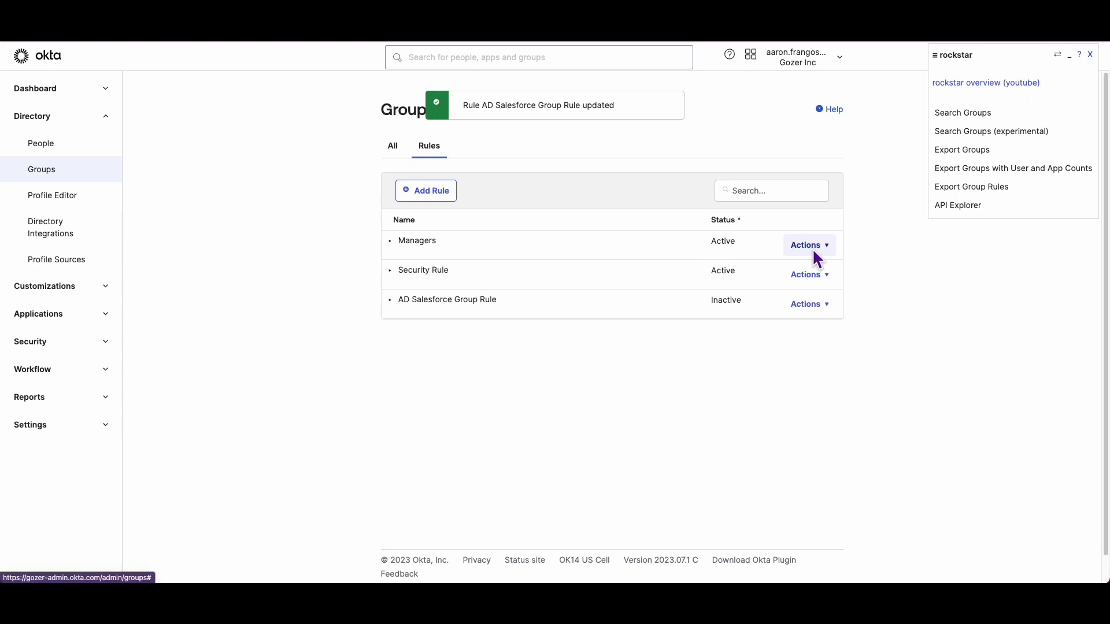
Activate the AD Salesforce Group Rule from its Actions menu
click(816, 306)
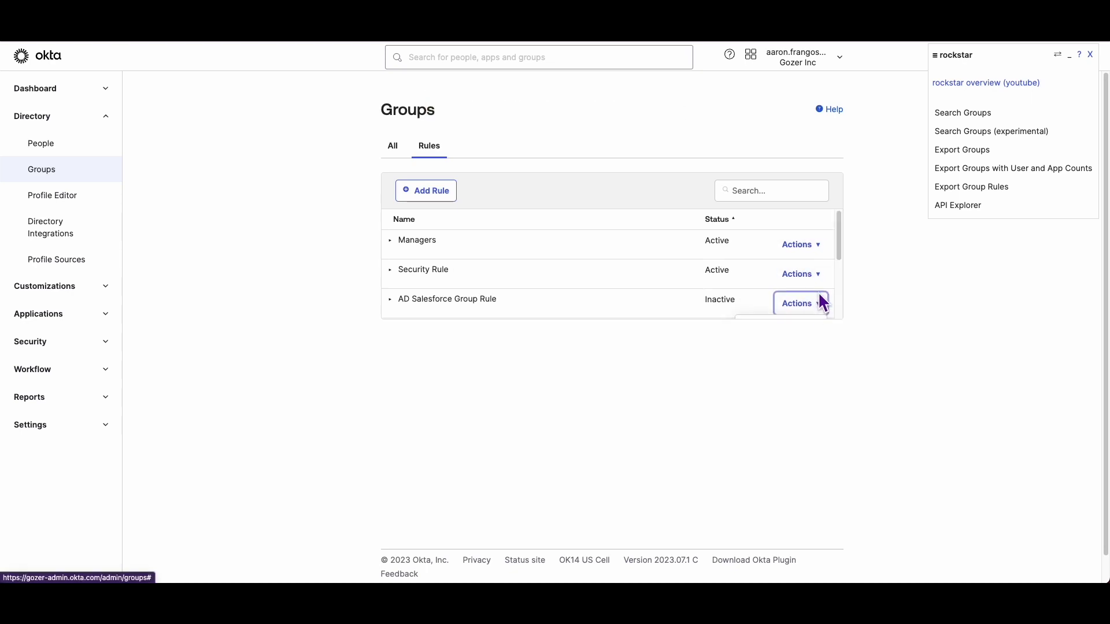
scroll(816, 299, down, 3)
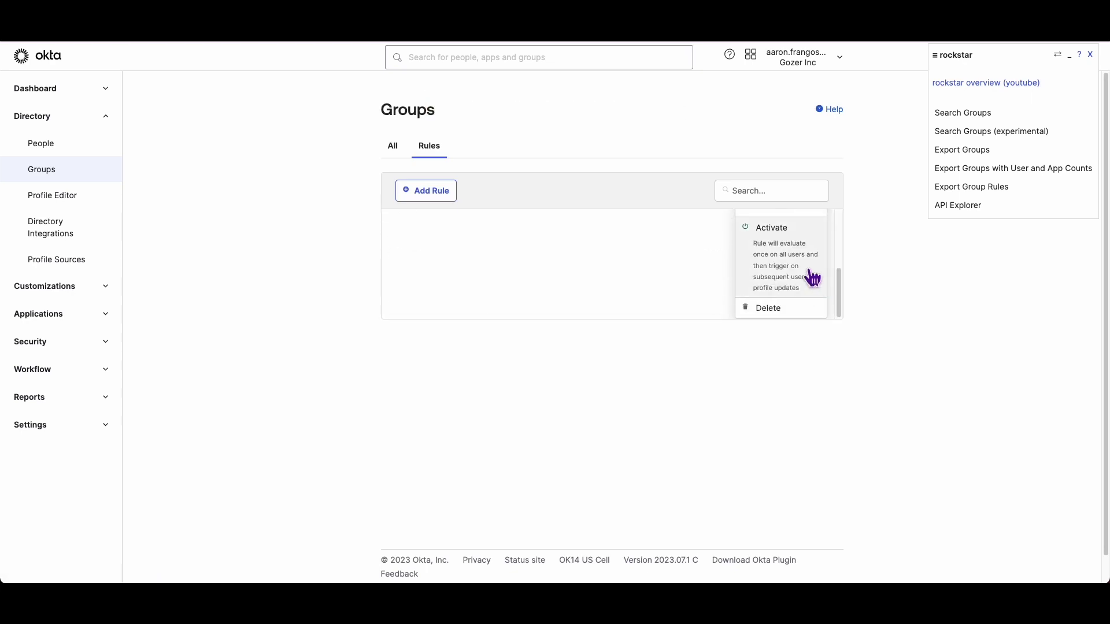
click(812, 277)
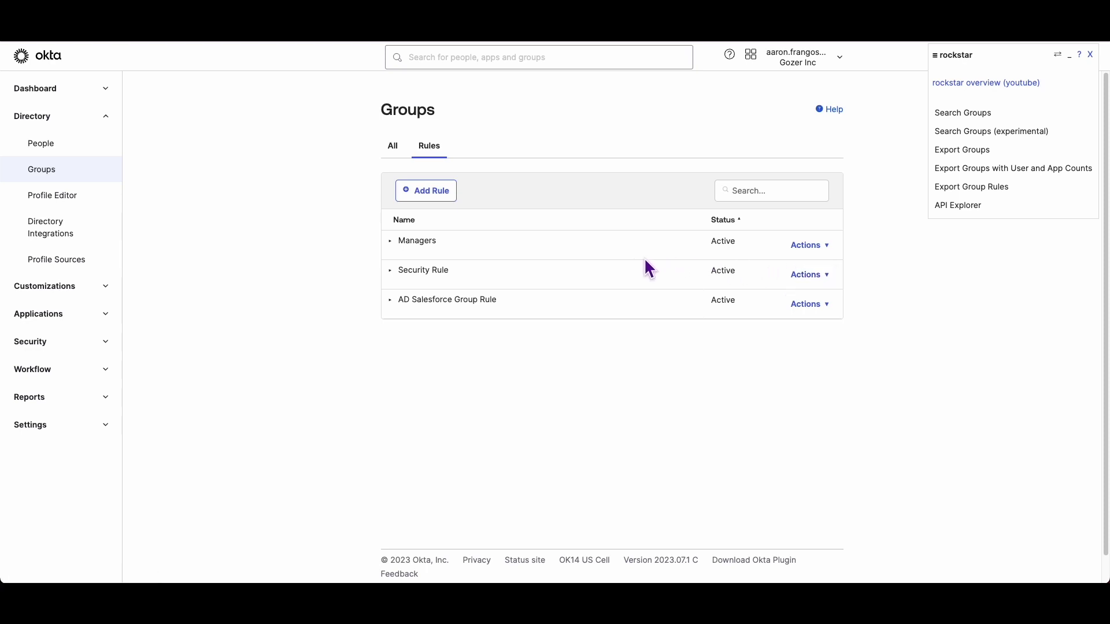